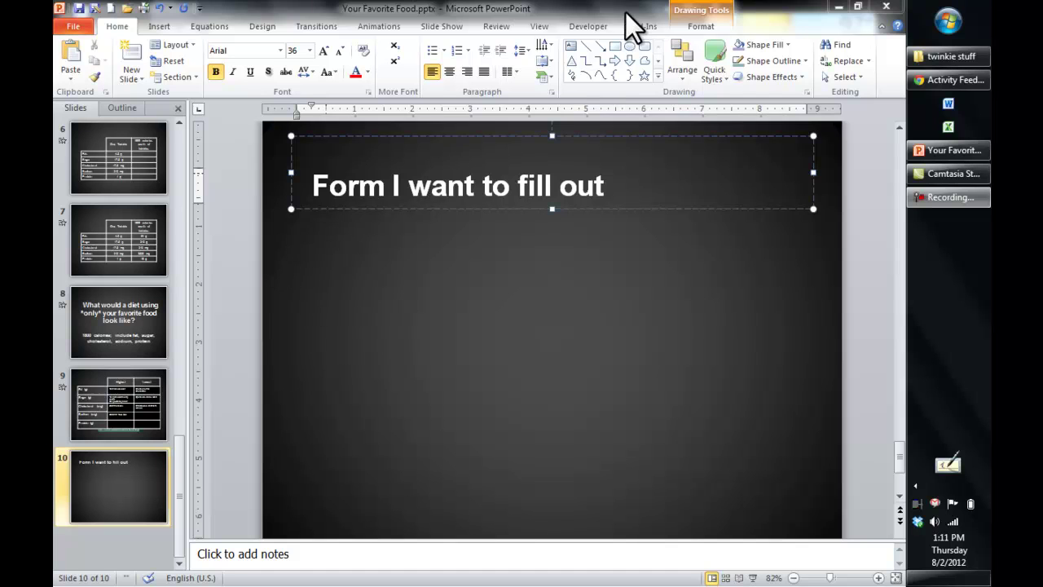
Show the Developer tab while editing slide 10.
left_click(588, 27)
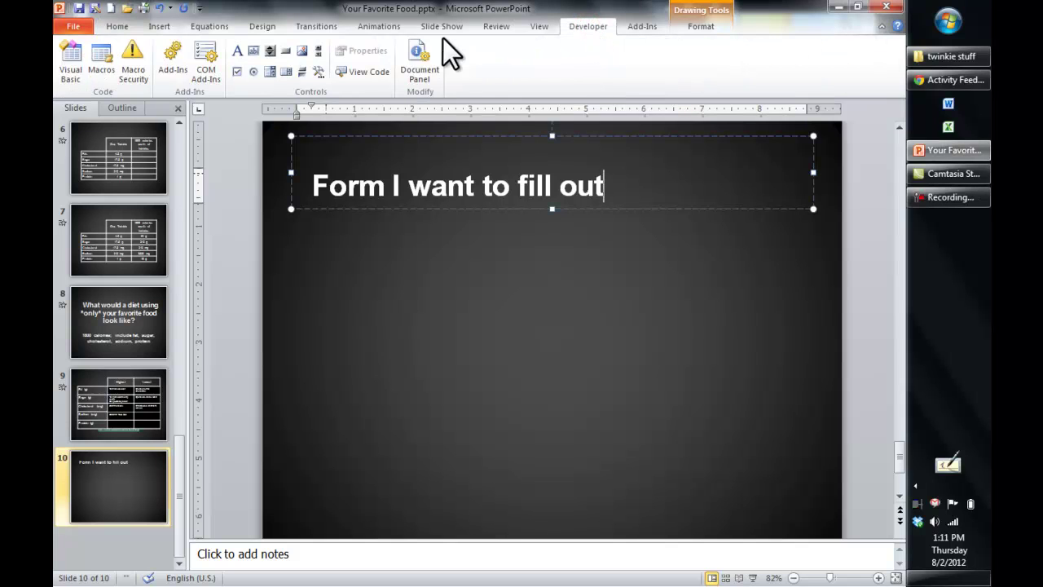
Confirm in Options > Customize Ribbon (All Tabs) that Developer is enabled among the main tabs.
left_click(78, 26)
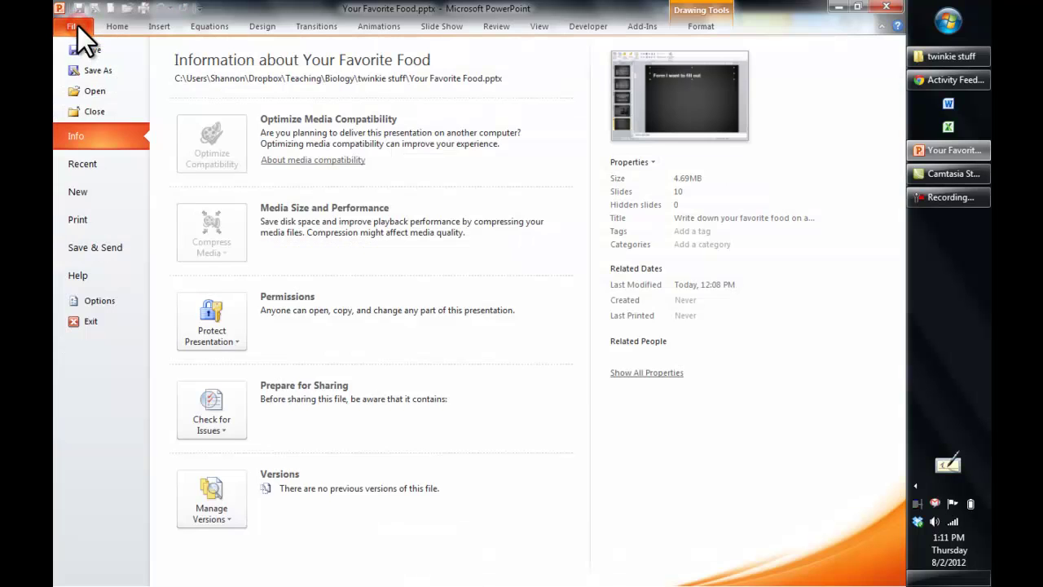
left_click(94, 300)
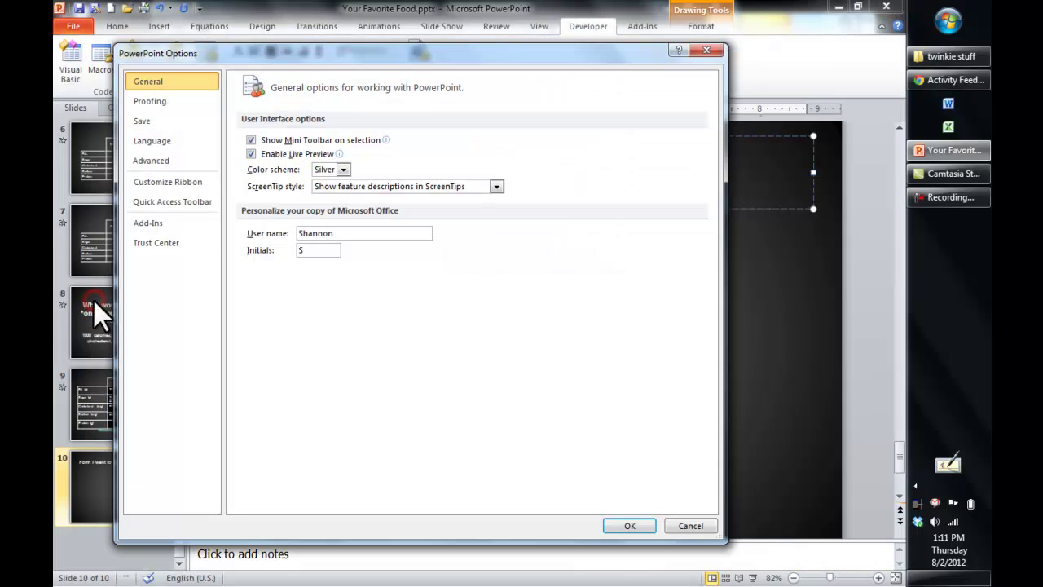
left_click(194, 181)
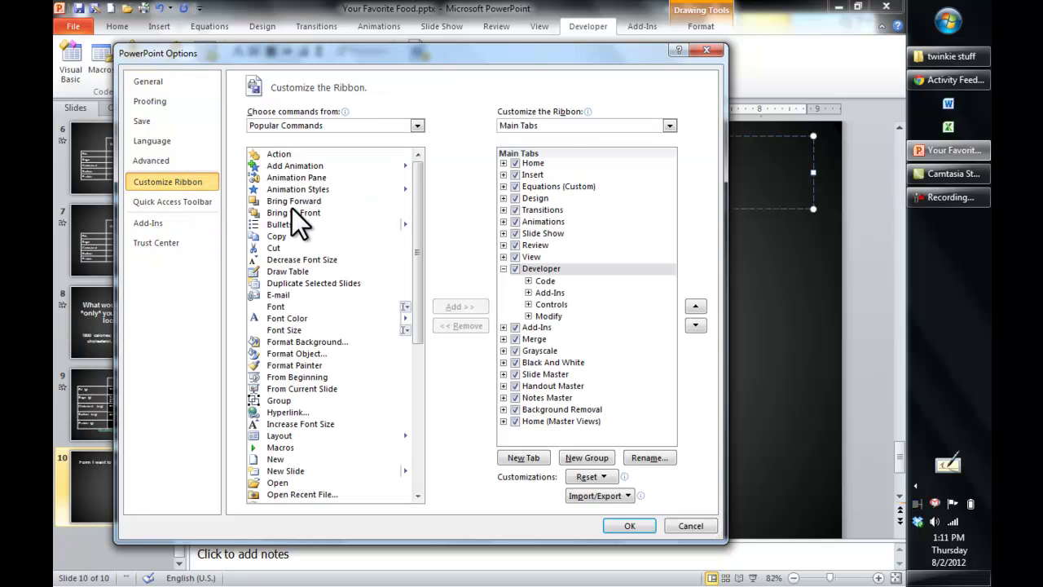
left_click(417, 126)
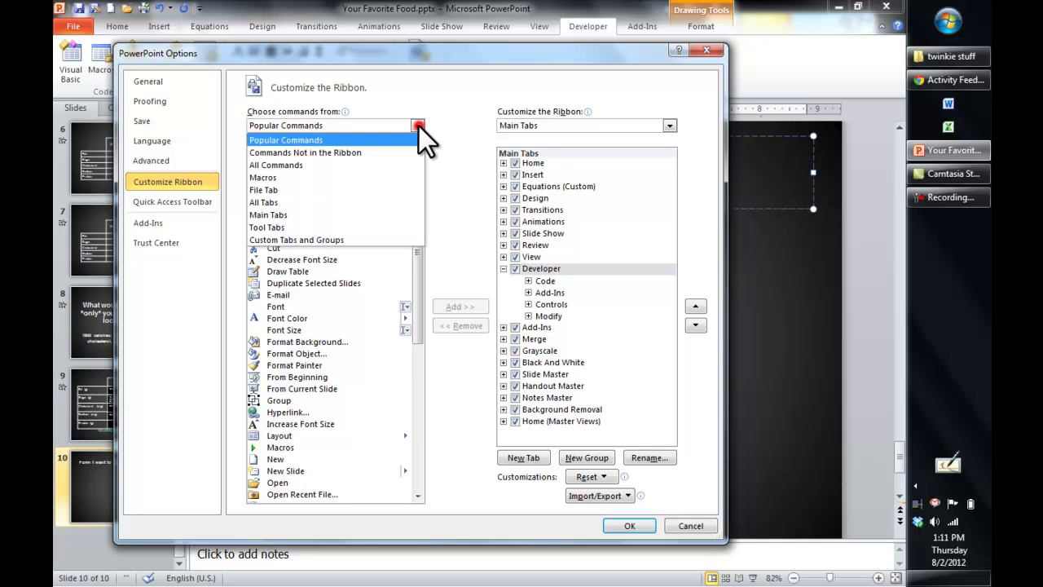
left_click(280, 201)
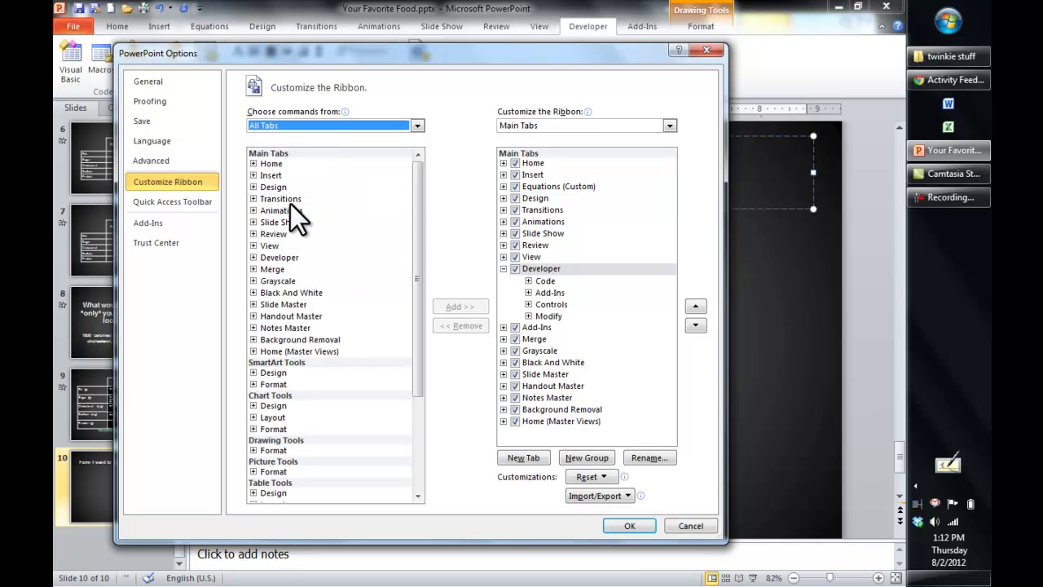
left_click(267, 259)
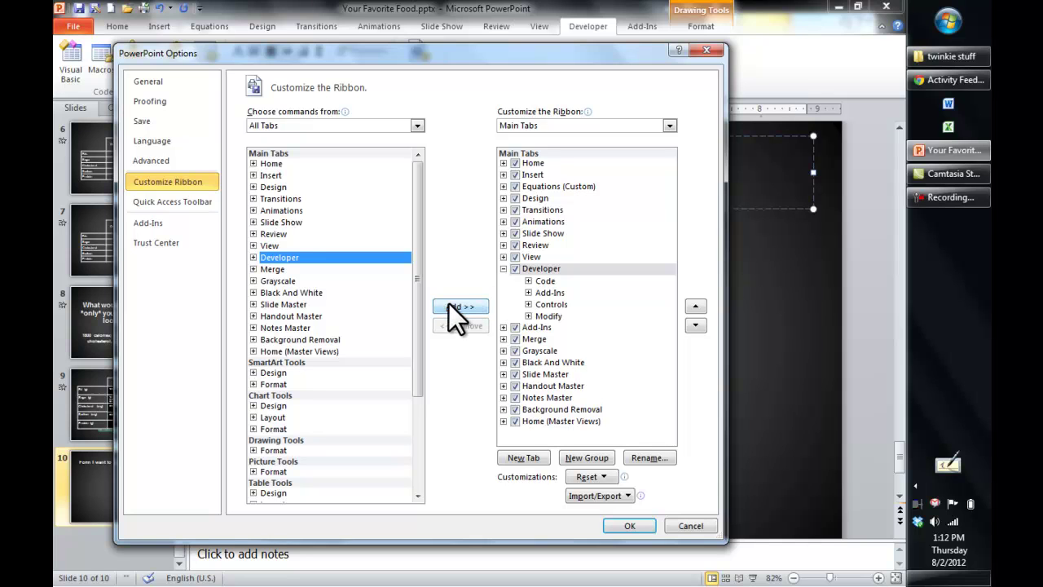
left_click(576, 272)
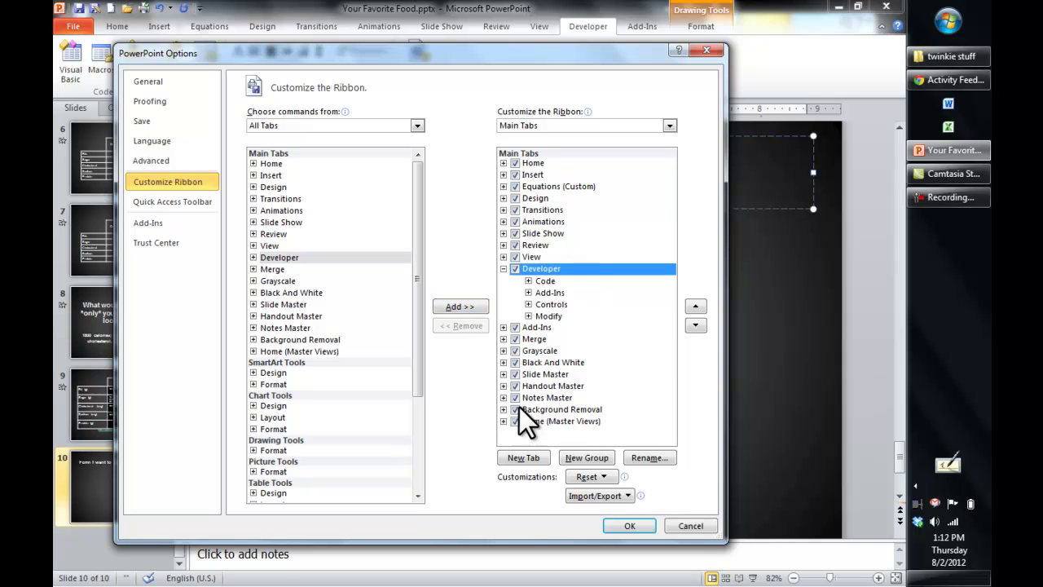
left_click(695, 325)
left_click(700, 307)
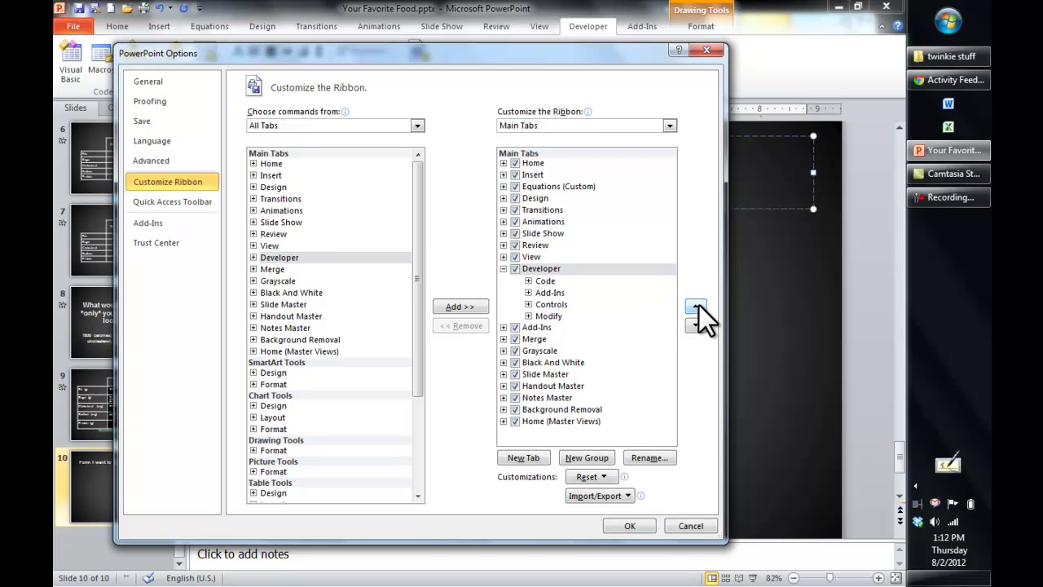
Draw a large ActiveX text box below the 'Form I want to fill out' title.
left_click(645, 527)
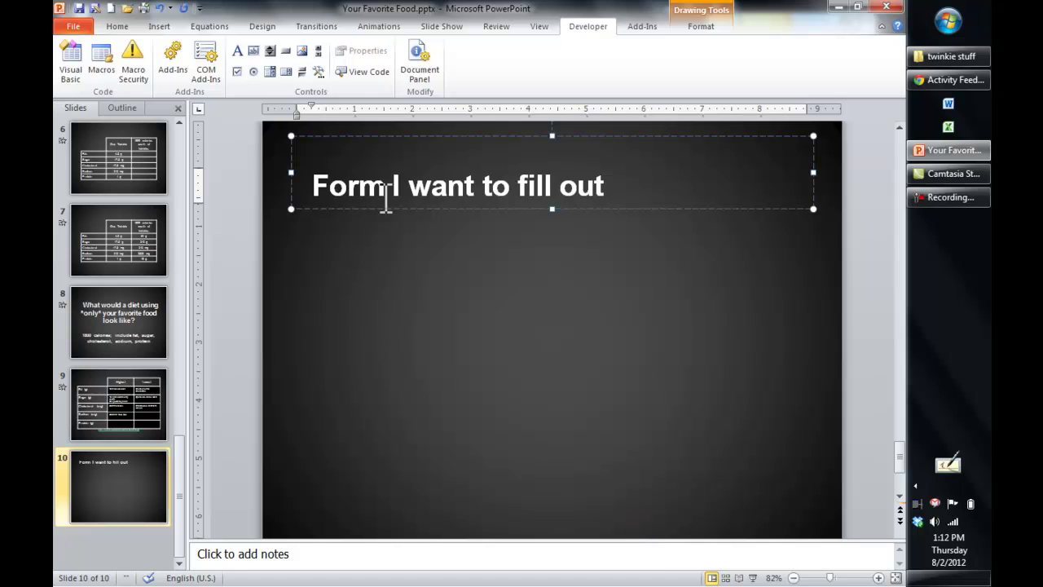
left_click(252, 50)
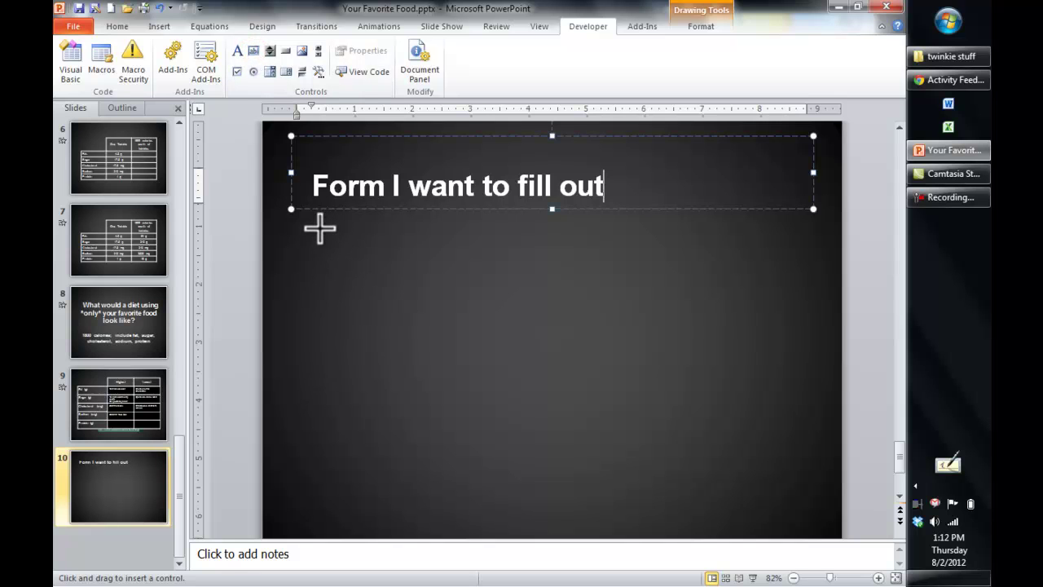
left_click_drag(319, 229, 780, 487)
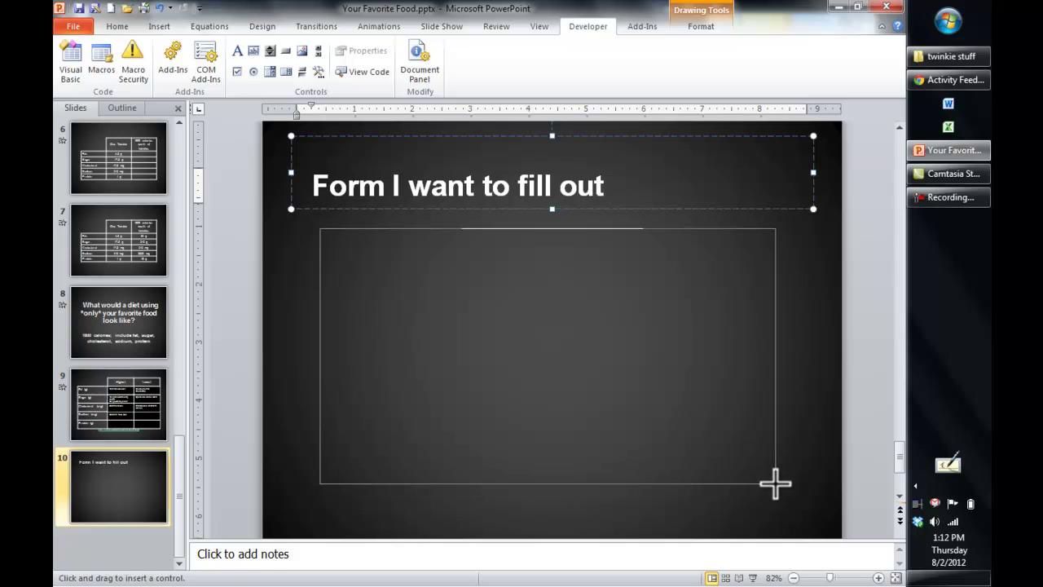
left_click_drag(779, 487, 780, 487)
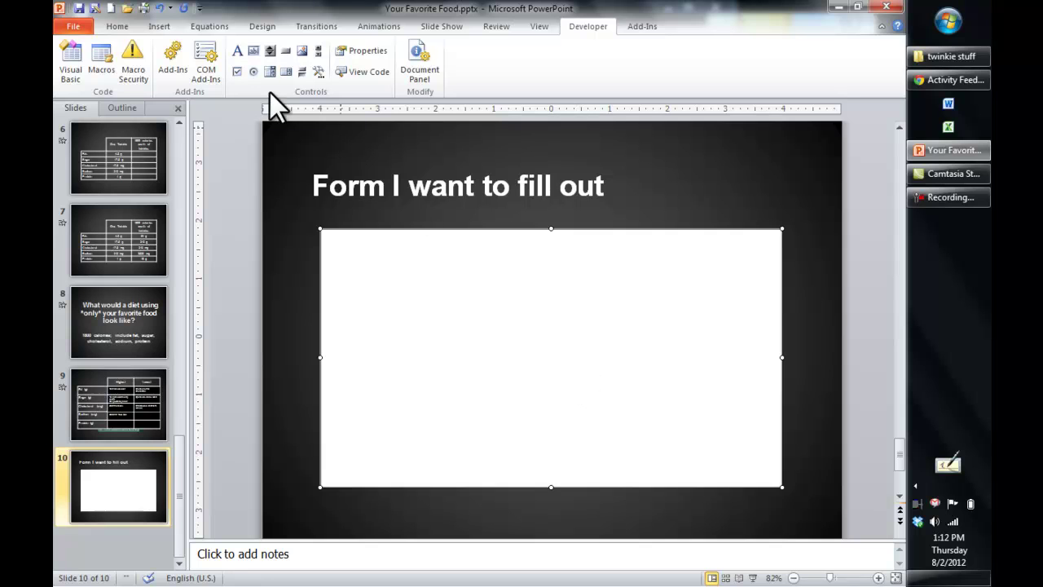
left_click(437, 23)
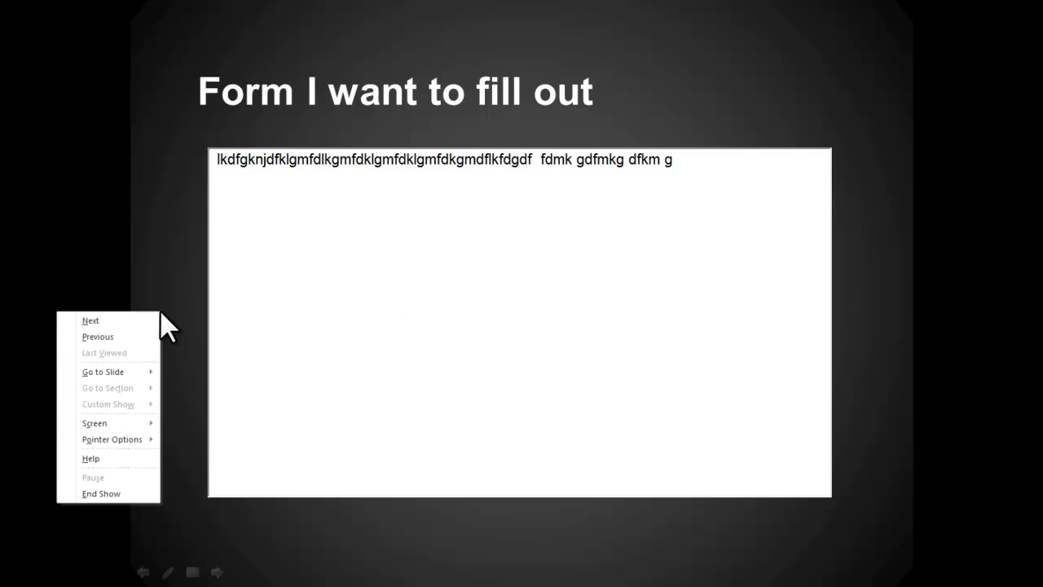
End the slide show with test text left in the box, back on the Developer tab.
left_click(133, 494)
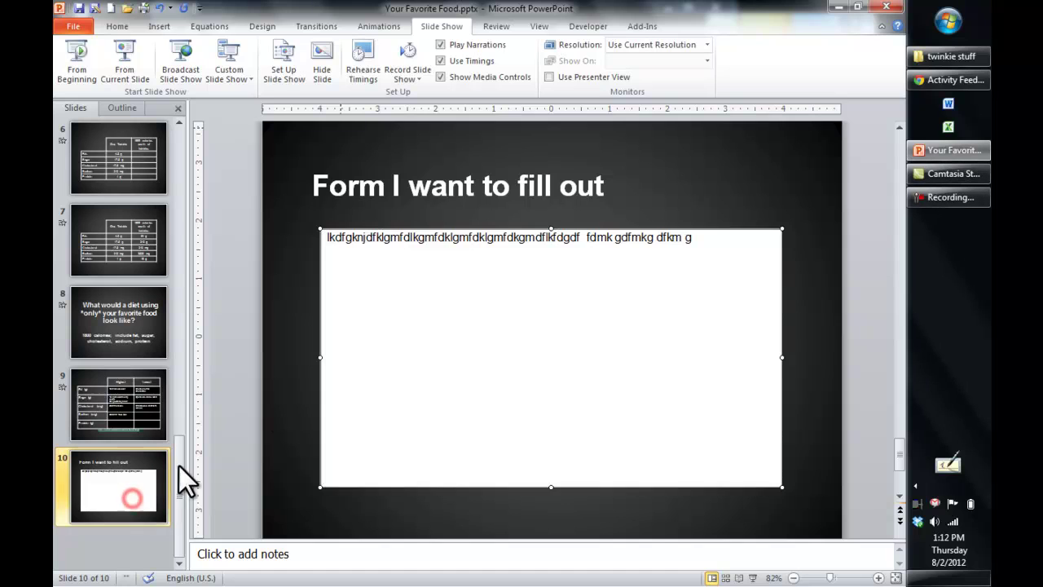
left_click(420, 365)
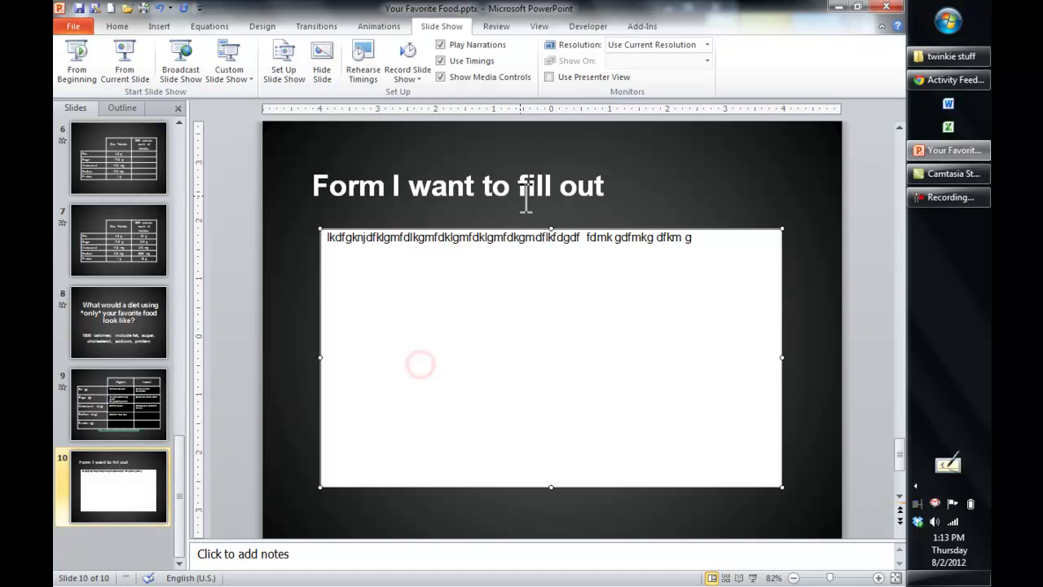
left_click(583, 29)
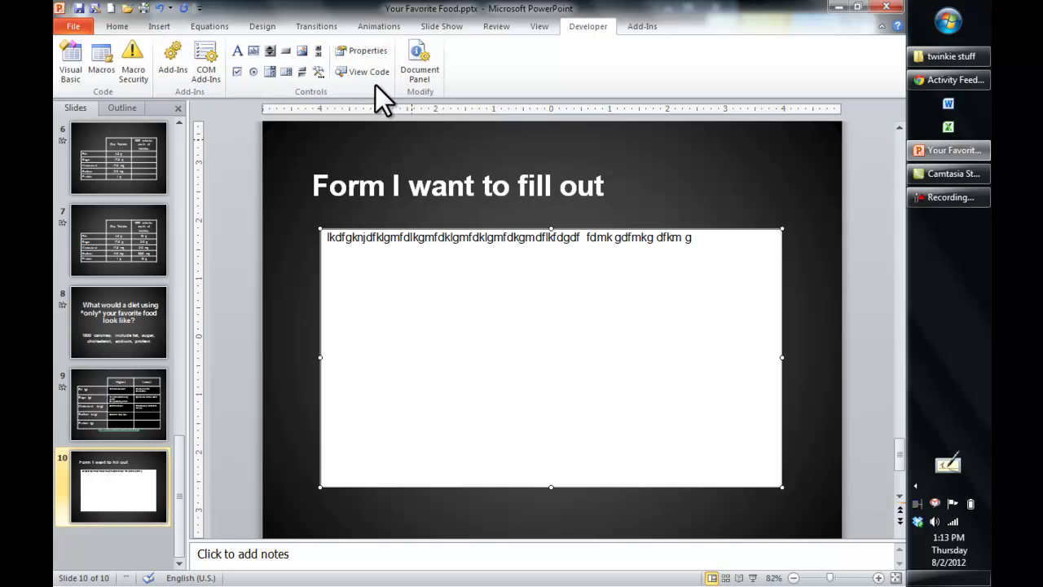
Set the text box BackColor to black (System > Desktop) in Properties.
left_click(363, 52)
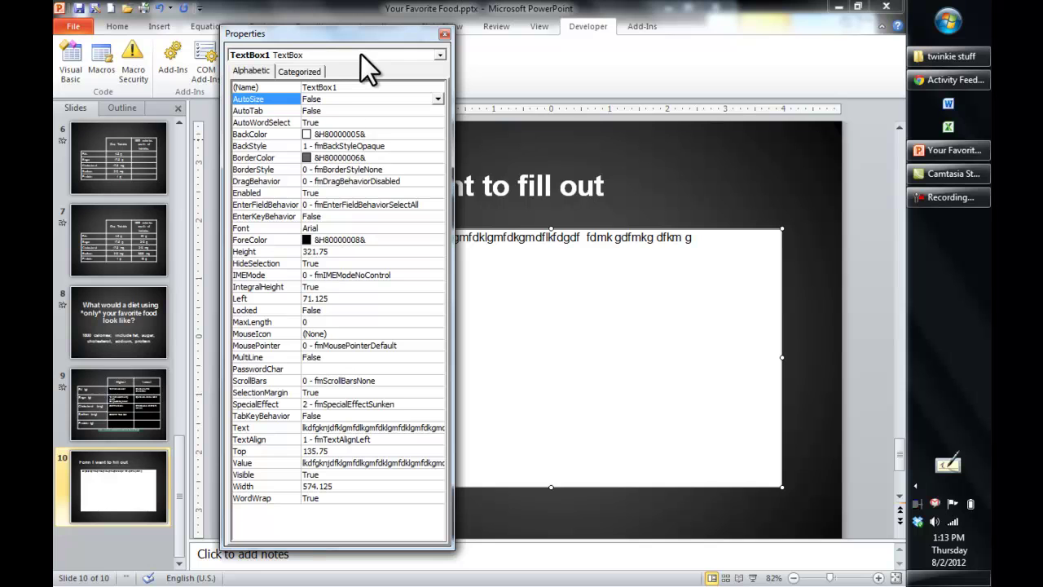
left_click_drag(370, 34, 211, 39)
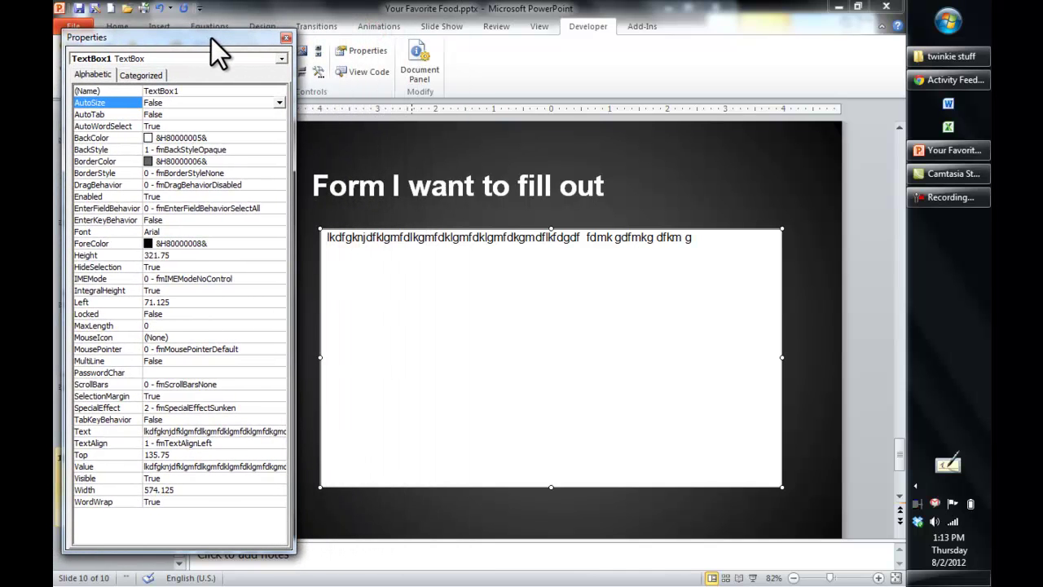
left_click(191, 137)
left_click(275, 139)
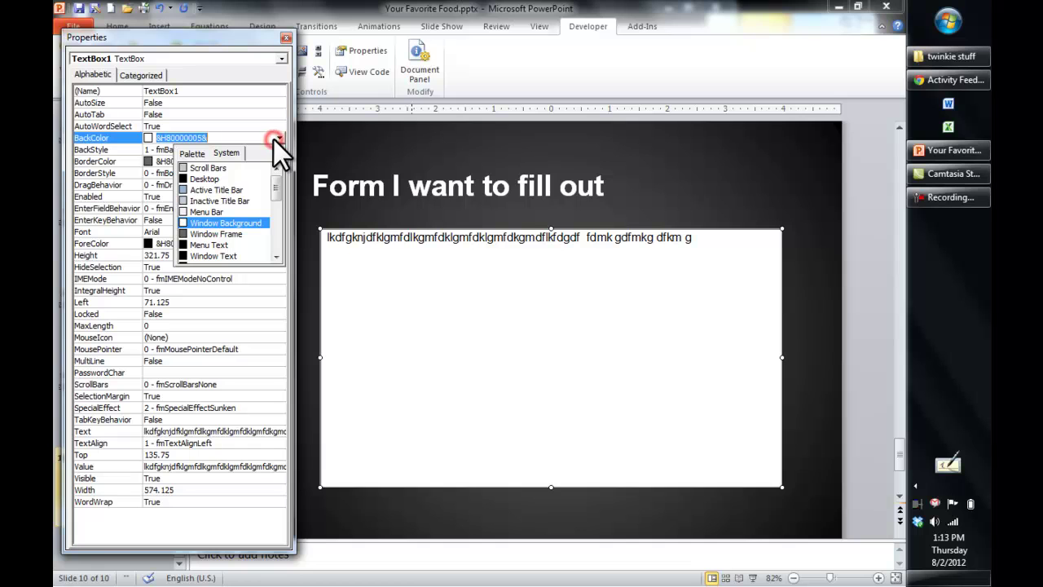
mouse_move(279, 182)
left_mouse_down()
mouse_move(273, 231)
mouse_move(276, 177)
left_mouse_up()
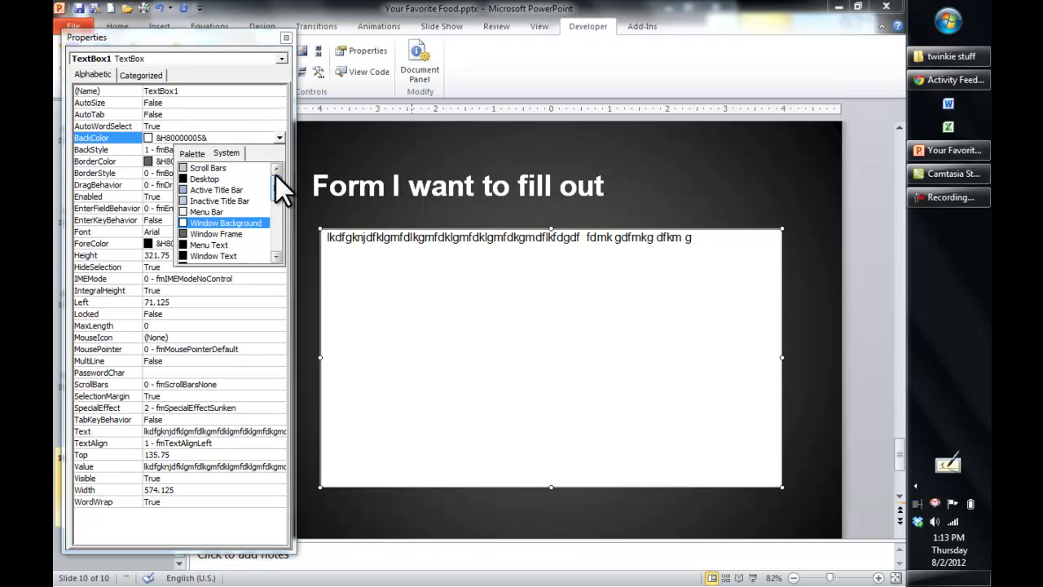
left_click(215, 179)
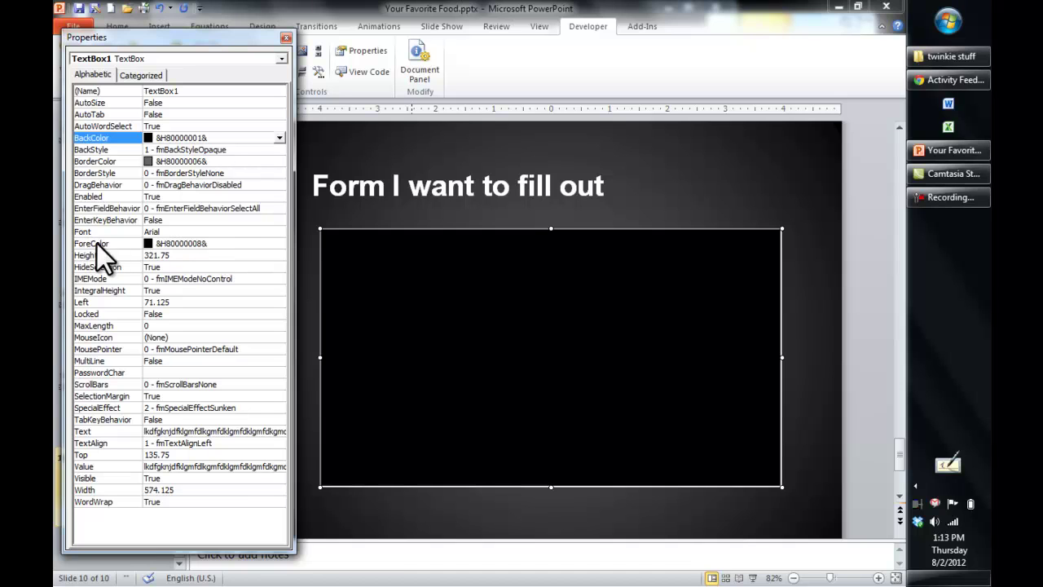
Set the text box ForeColor to white (System > Menu Bar).
left_click(248, 244)
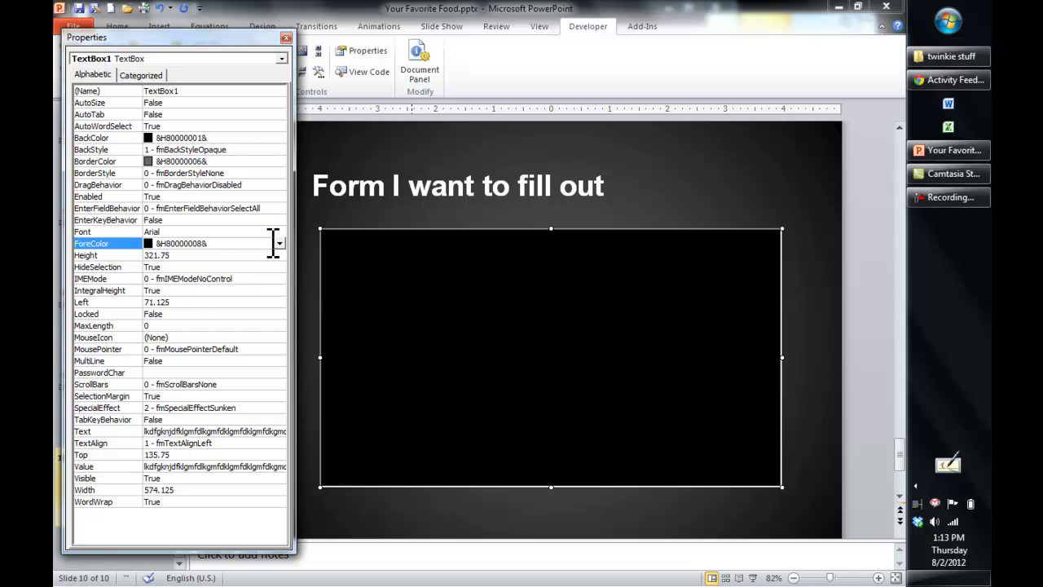
left_click(280, 244)
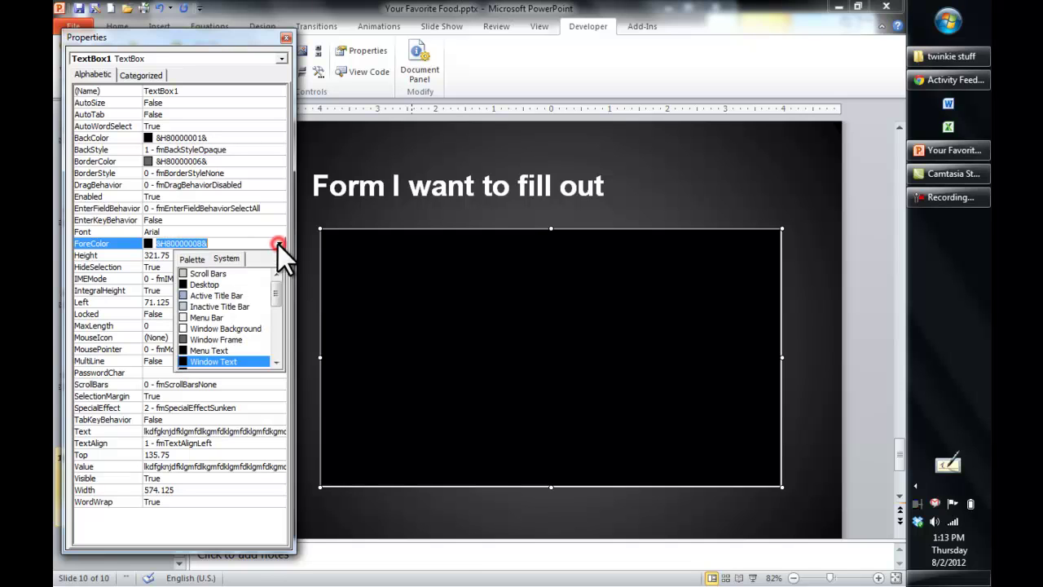
left_click(217, 317)
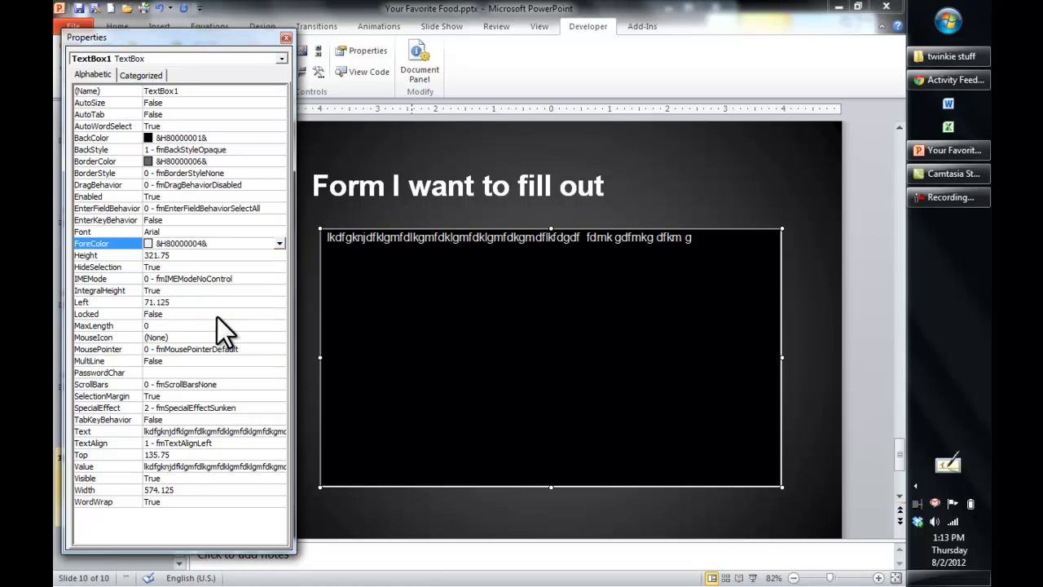
Change the text box font to Arial, size 20.
left_click(226, 232)
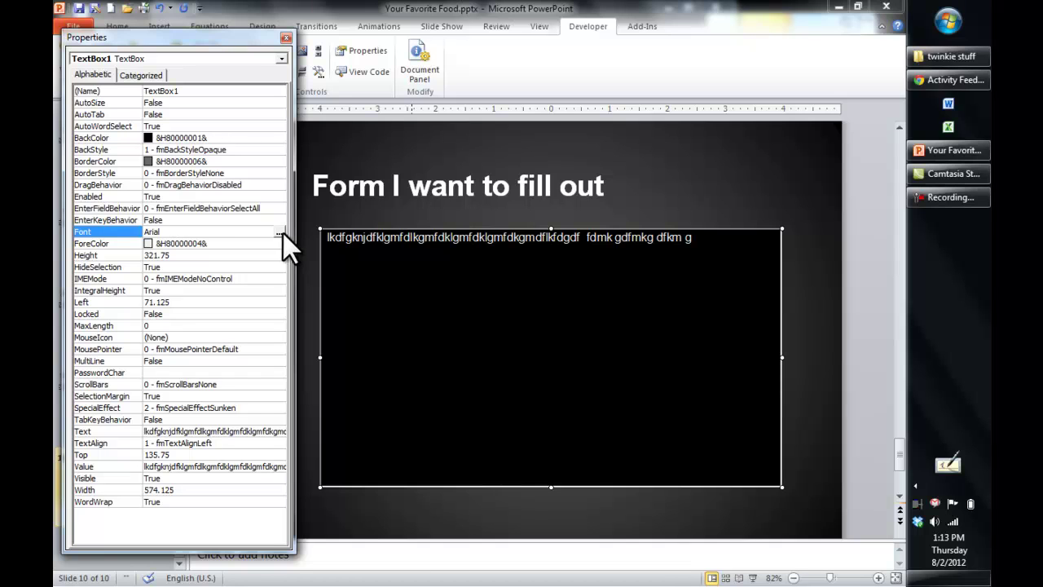
left_click(280, 232)
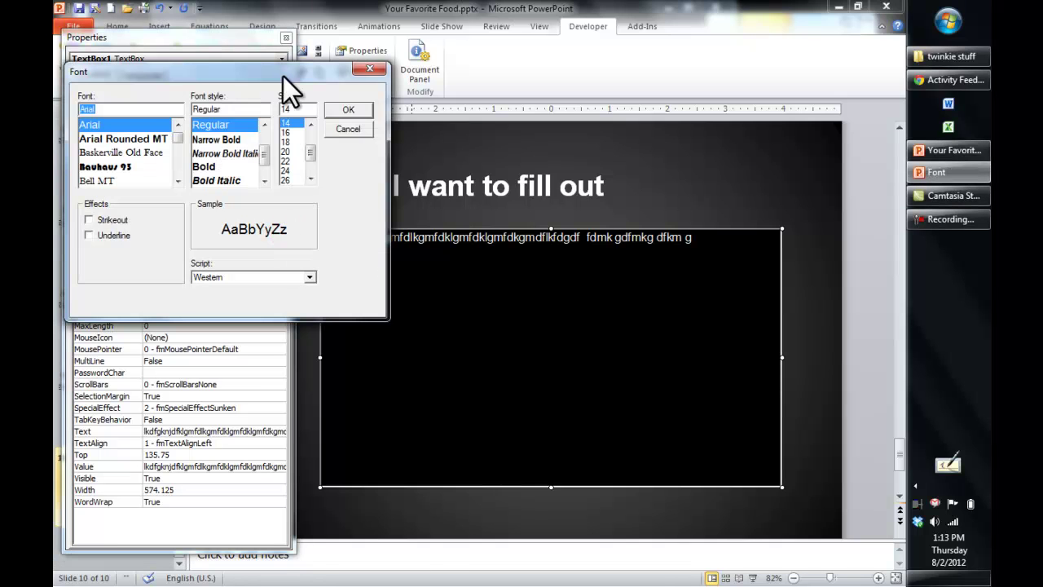
left_click(293, 153)
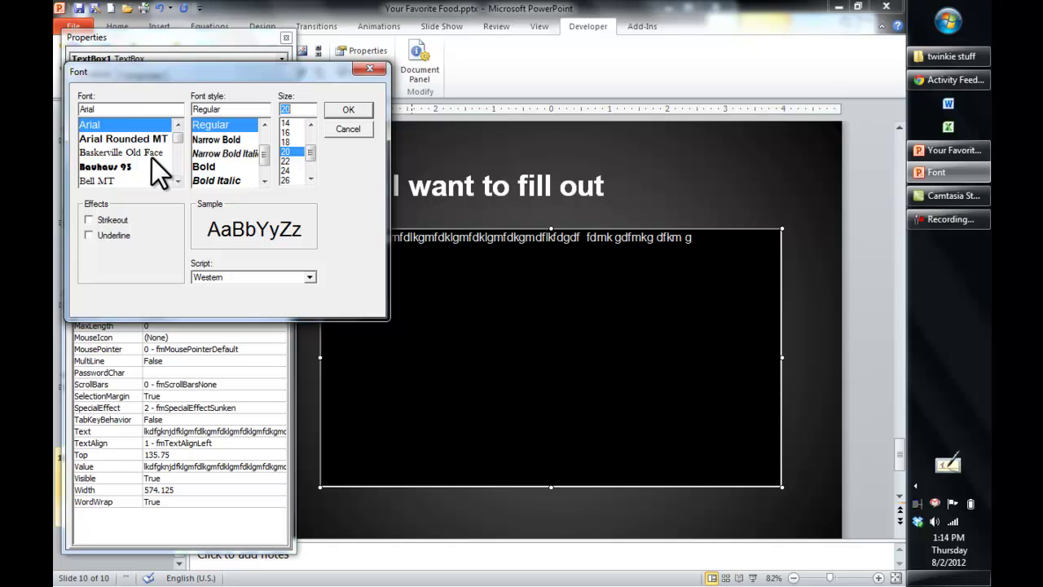
left_click(331, 111)
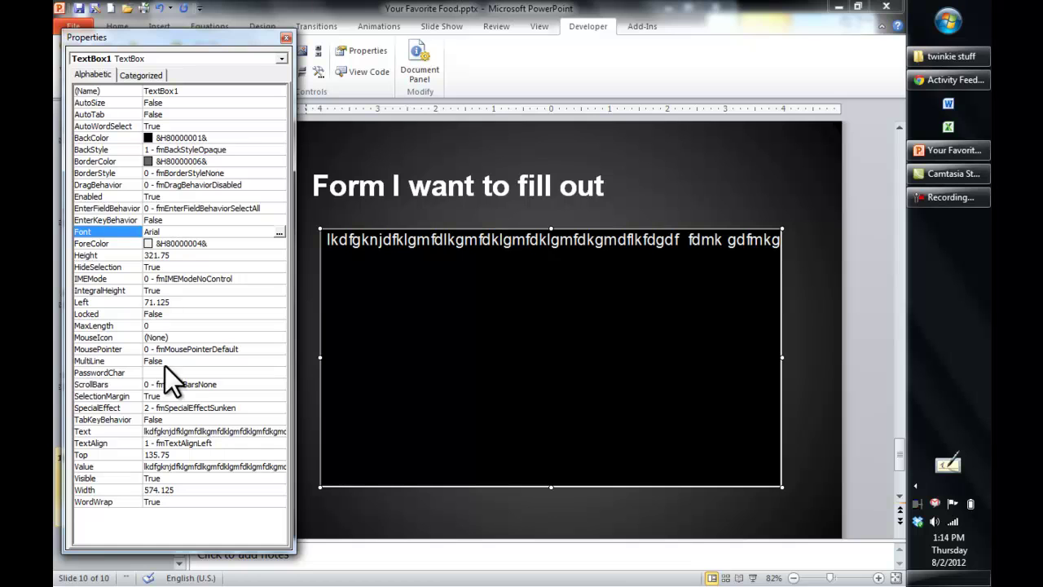
Set the text box's MultiLine property to True.
left_click(195, 362)
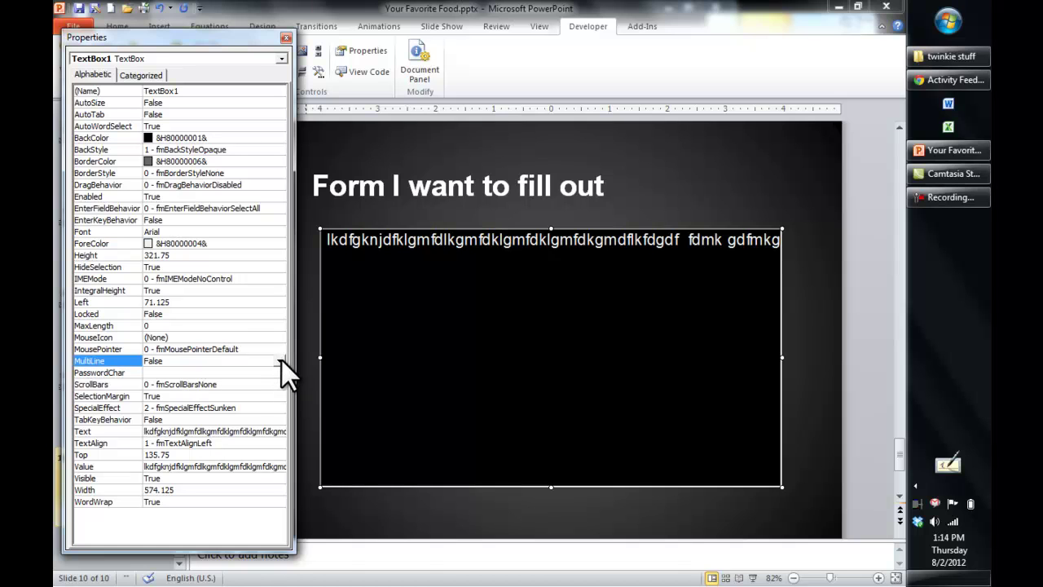
left_click(281, 360)
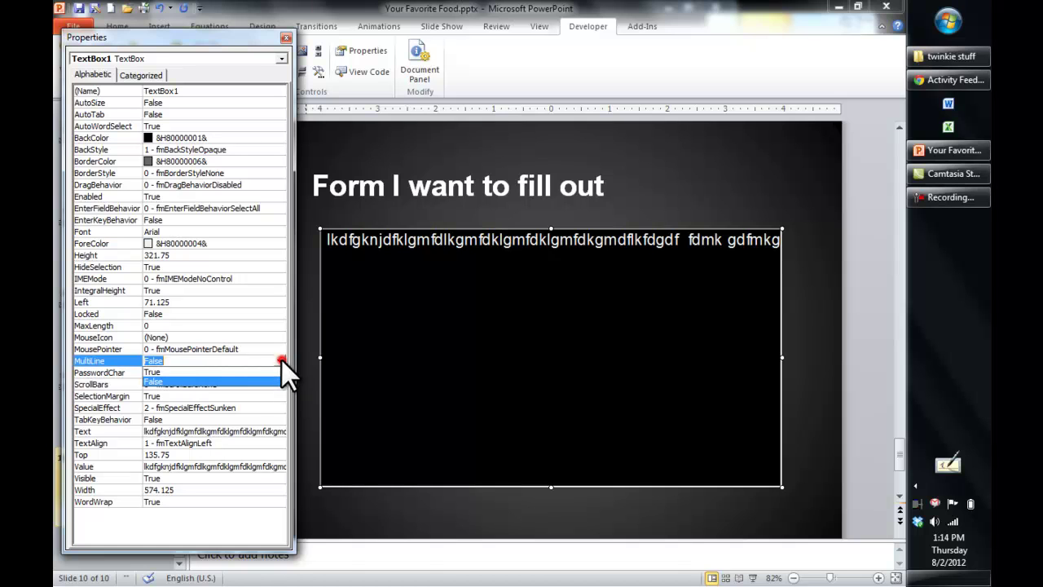
left_click(233, 372)
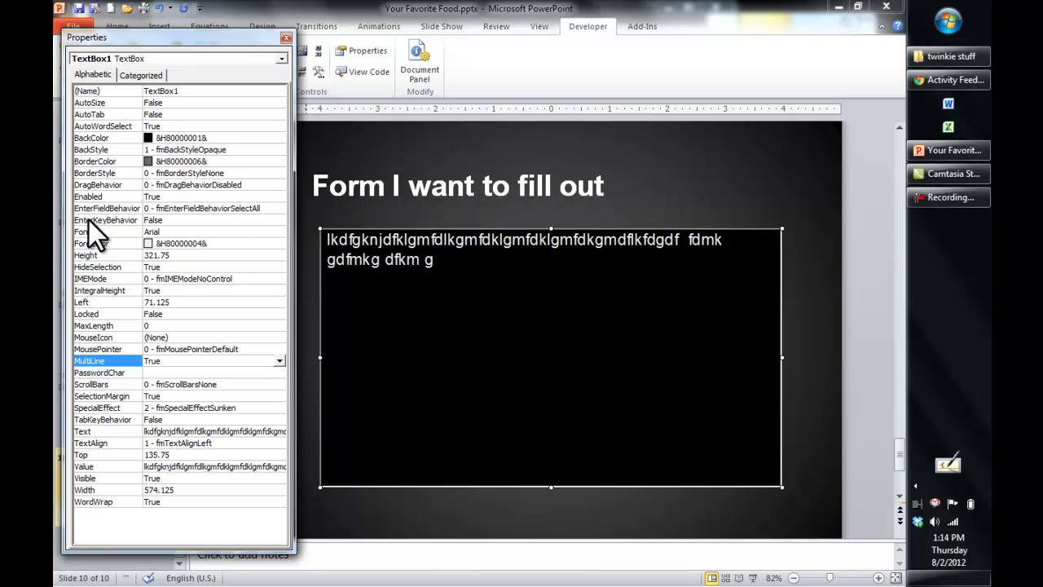
Set EnterKeyBehavior to True and dismiss the Windows colour-scheme prompt.
left_click(277, 220)
left_click(279, 218)
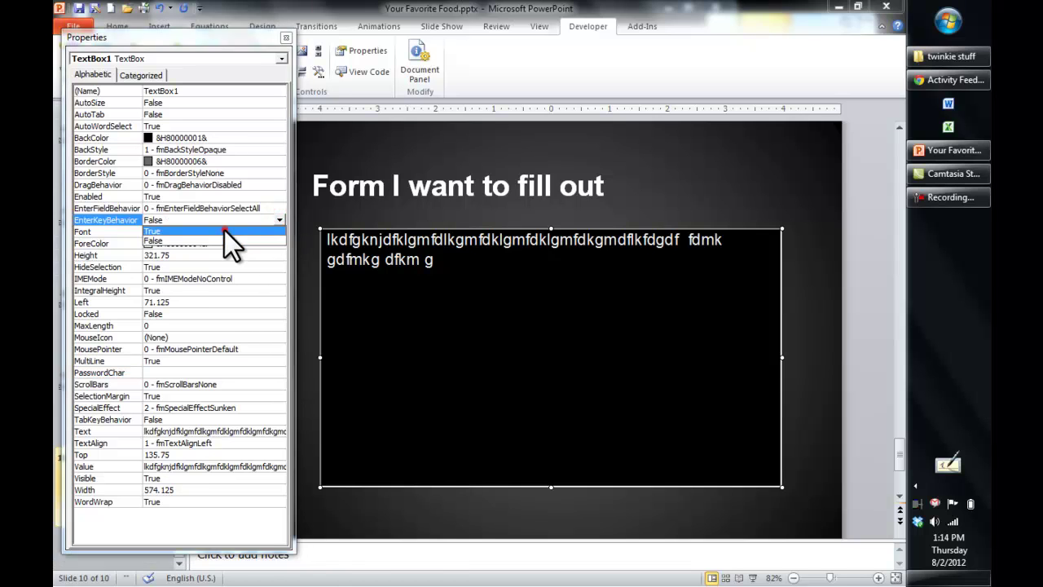
left_click(224, 230)
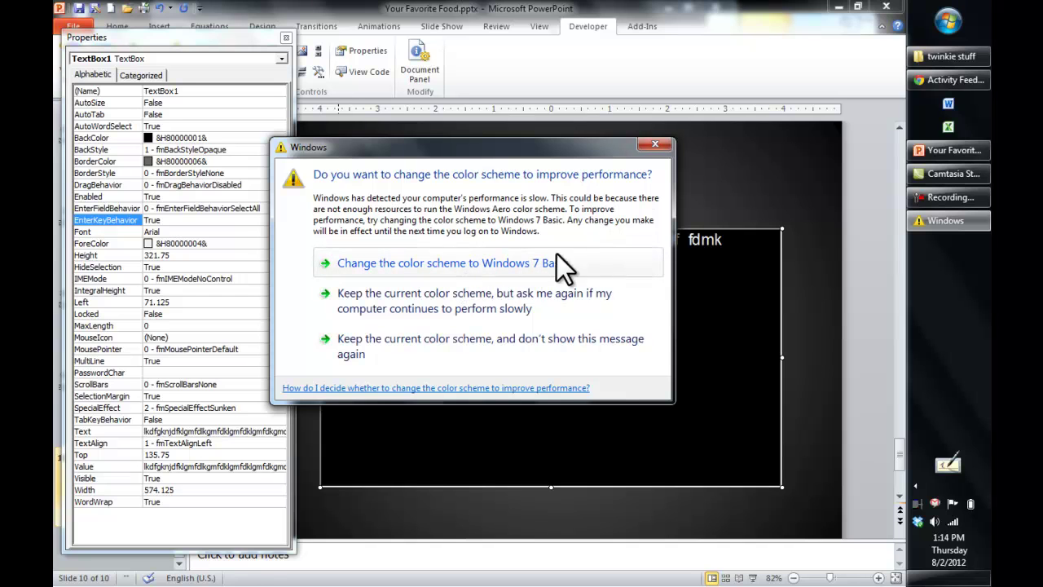
left_click(655, 144)
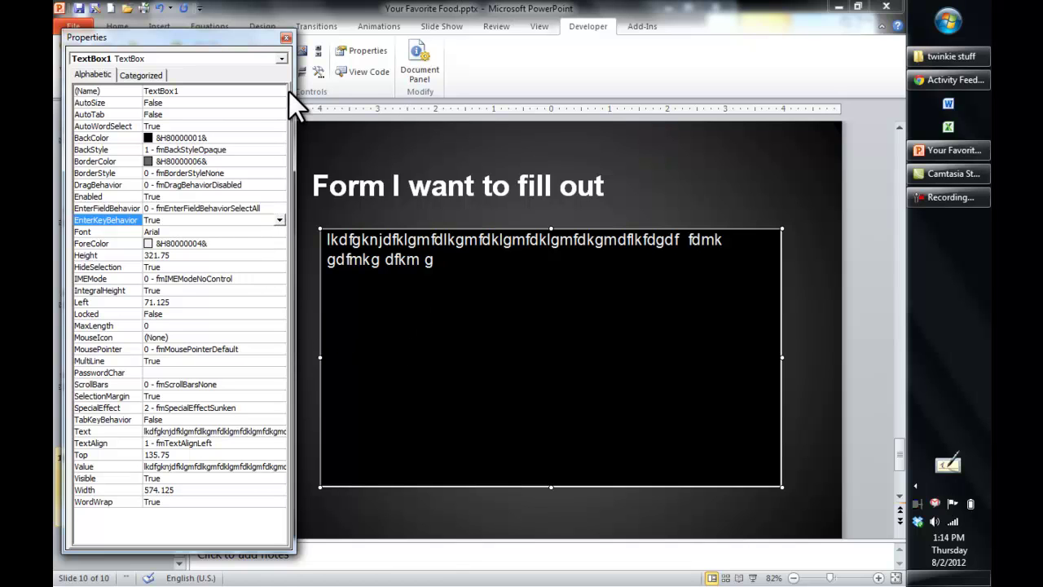
Close Properties and start the slide show from the current slide.
left_click(287, 38)
left_click(444, 27)
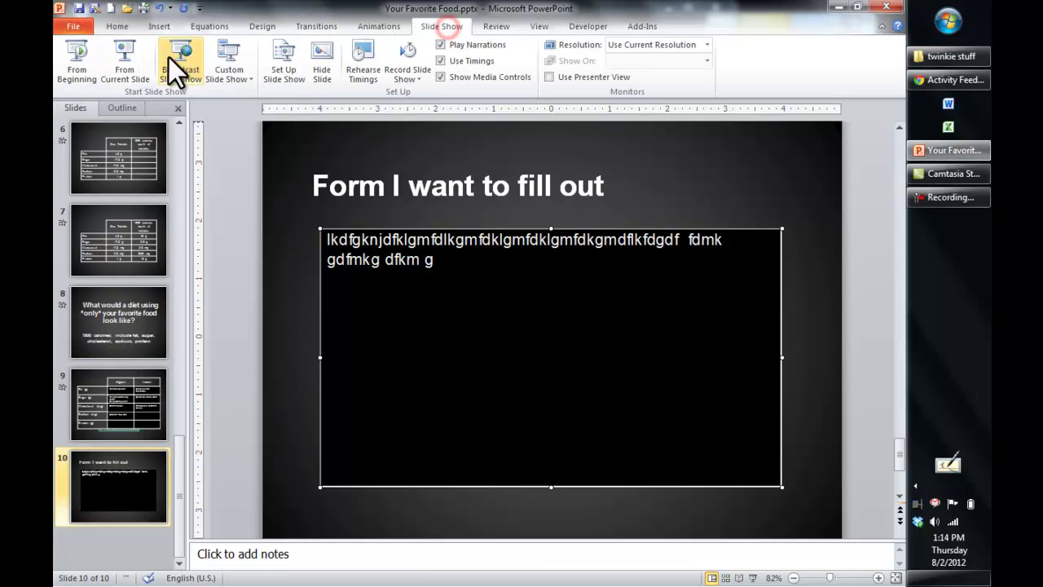
left_click(132, 63)
Type 'dsfsdf' and 'ewjknr' on new lines in the box, then end the show.
left_click(428, 184)
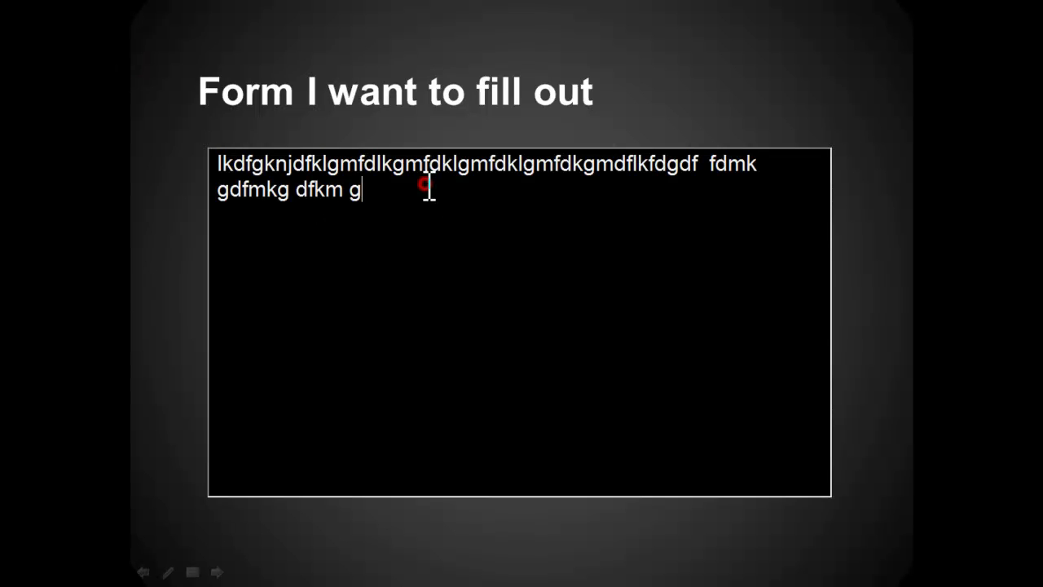
key("Return")
key("Return")
key("Return")
type("dsfsd")
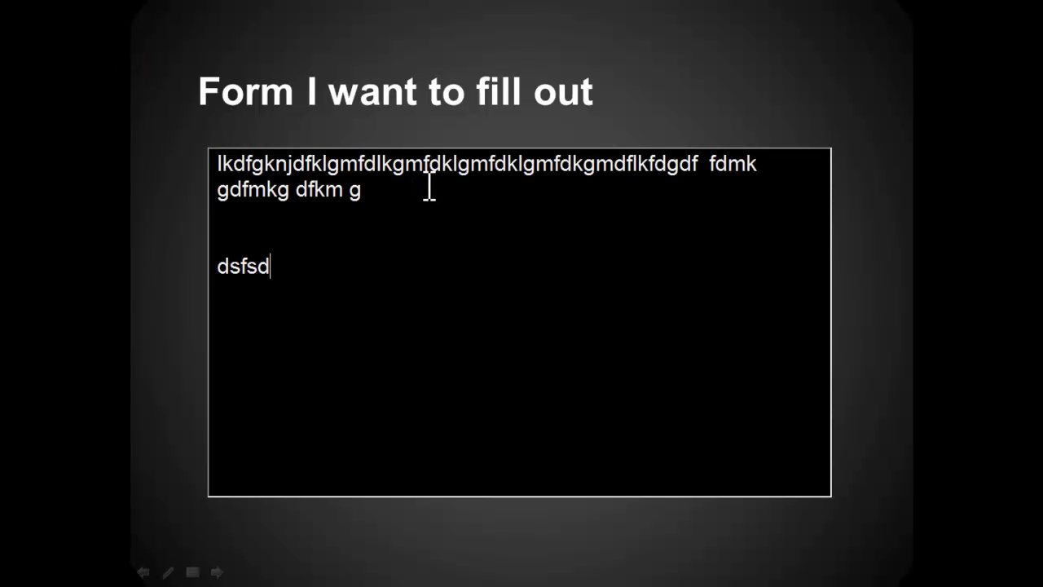
type("f")
key("Return")
key("Return")
type("ewjknr")
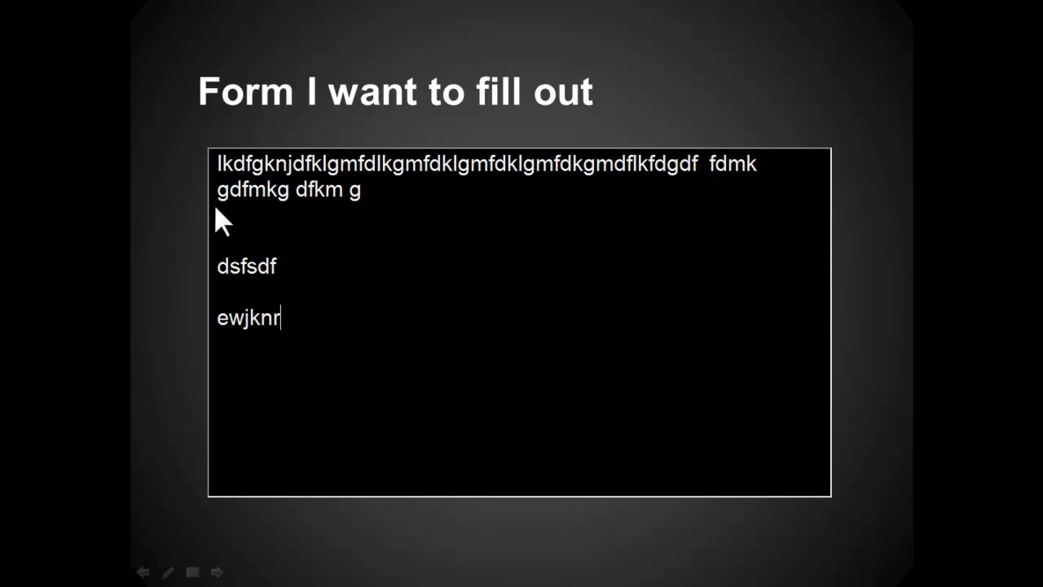
right_click(177, 224)
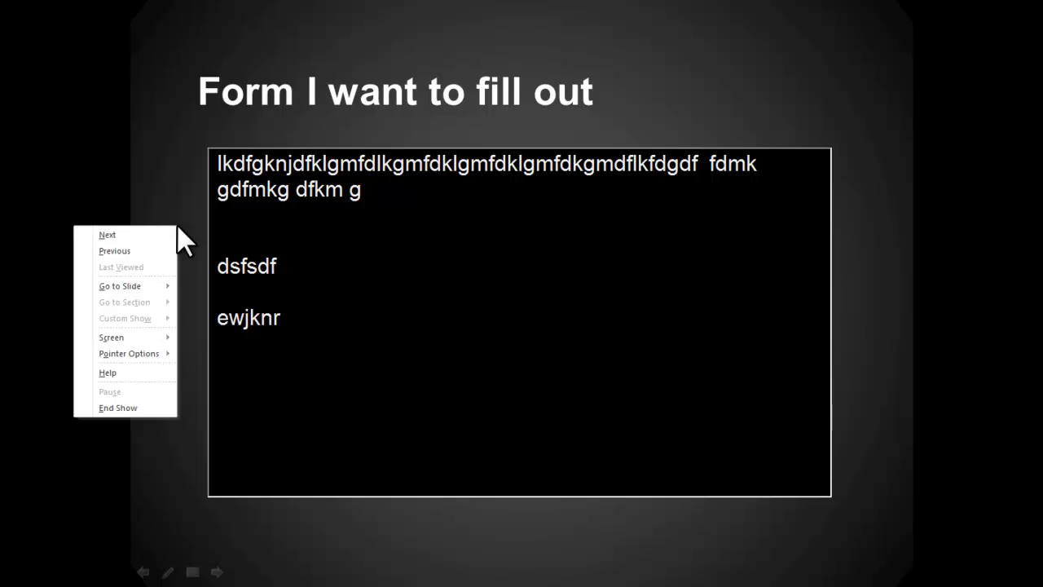
left_click(114, 408)
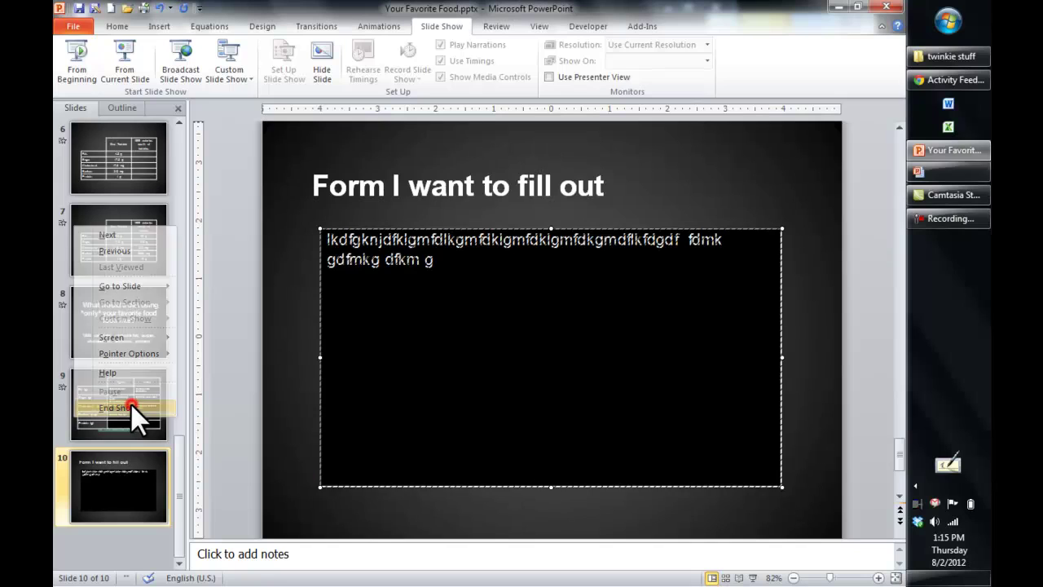